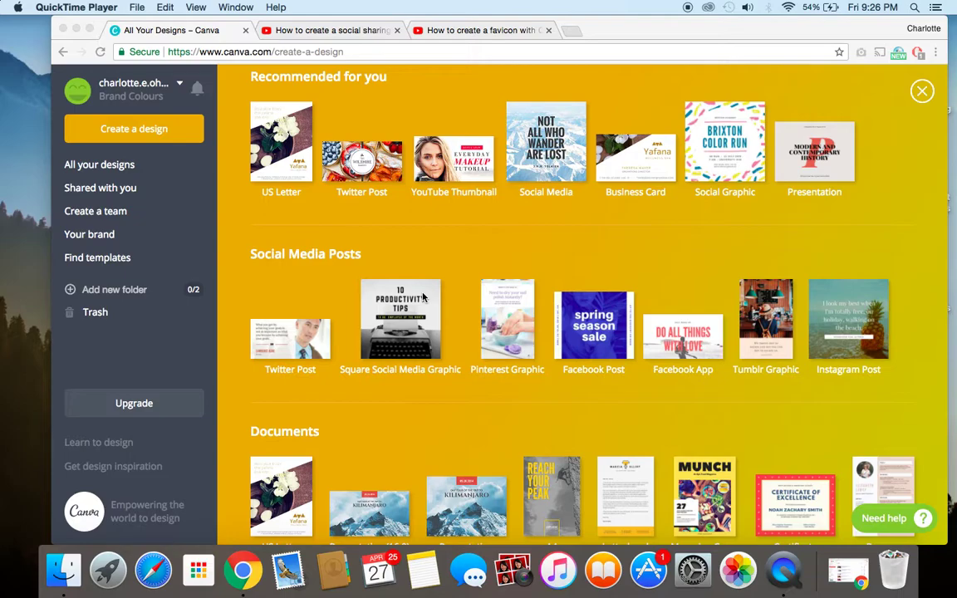
View the YouTube tutorials on creating a social sharing logo and a favicon, and return to the Canva designs page.
click(313, 31)
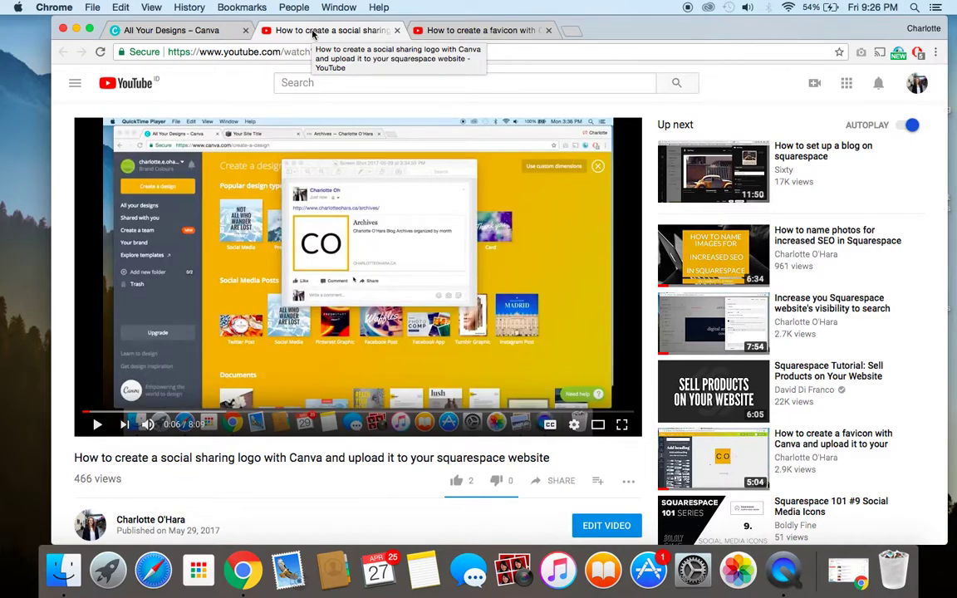
click(484, 31)
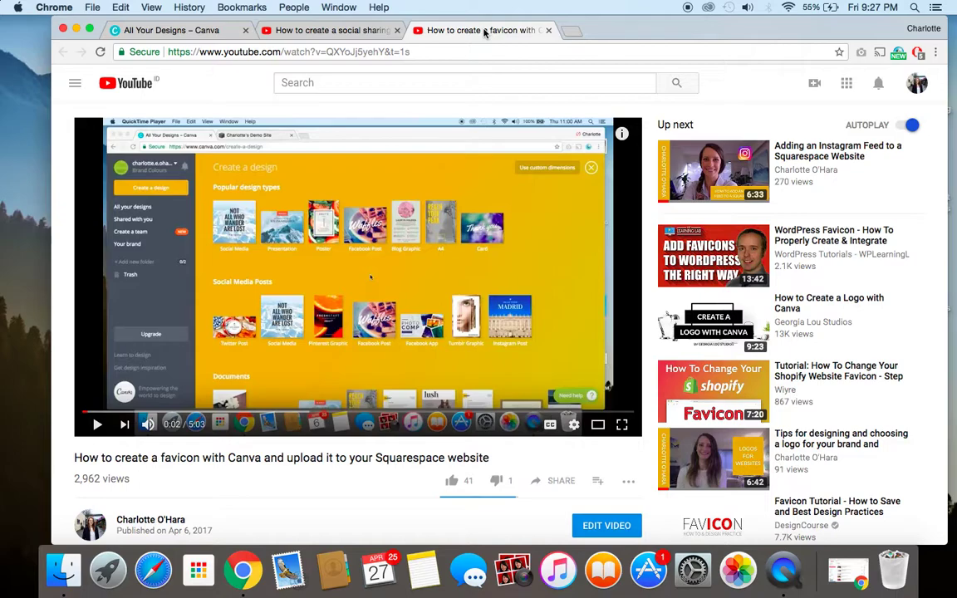
click(167, 36)
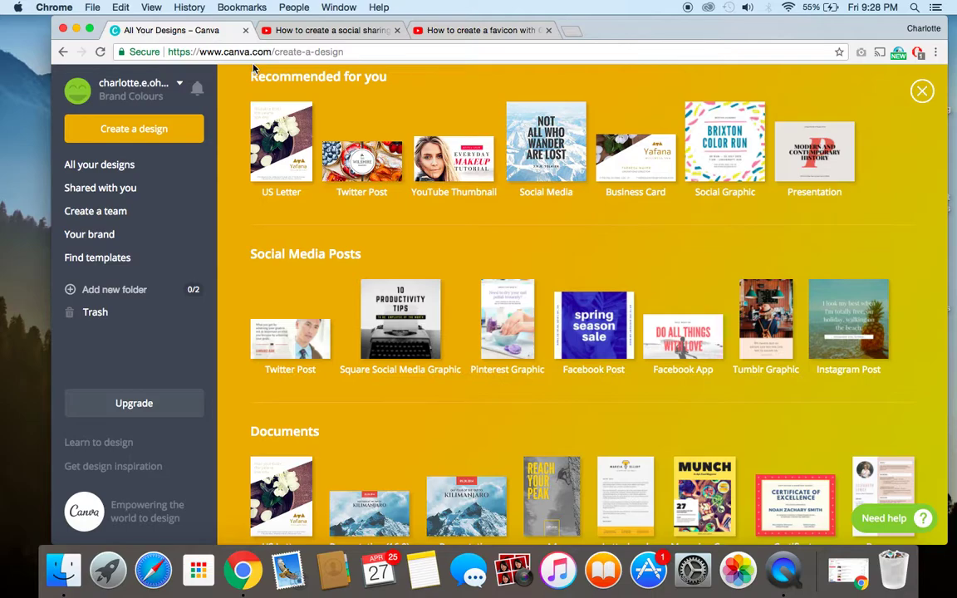
Create a new blank Instagram Post design.
click(146, 126)
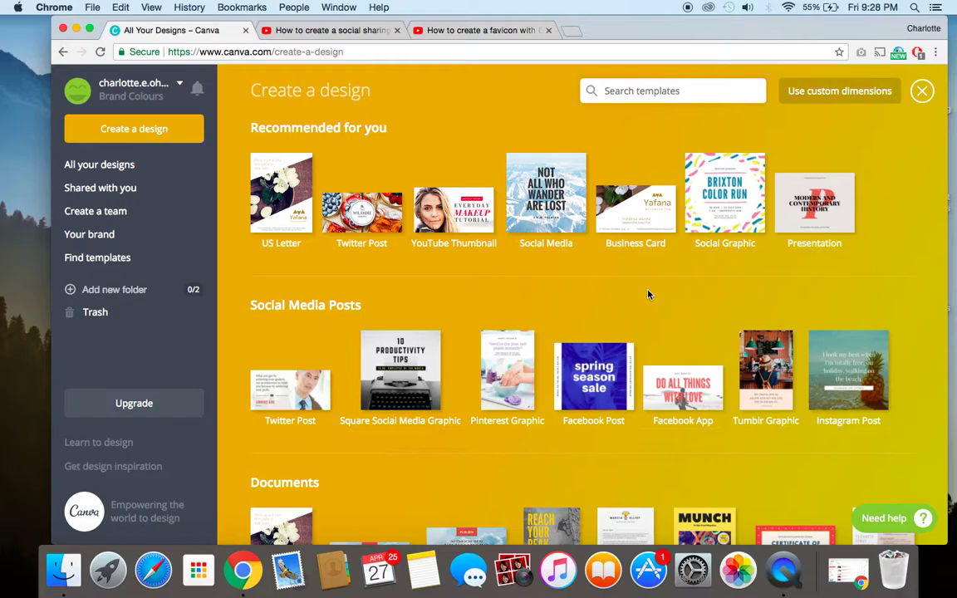
click(840, 378)
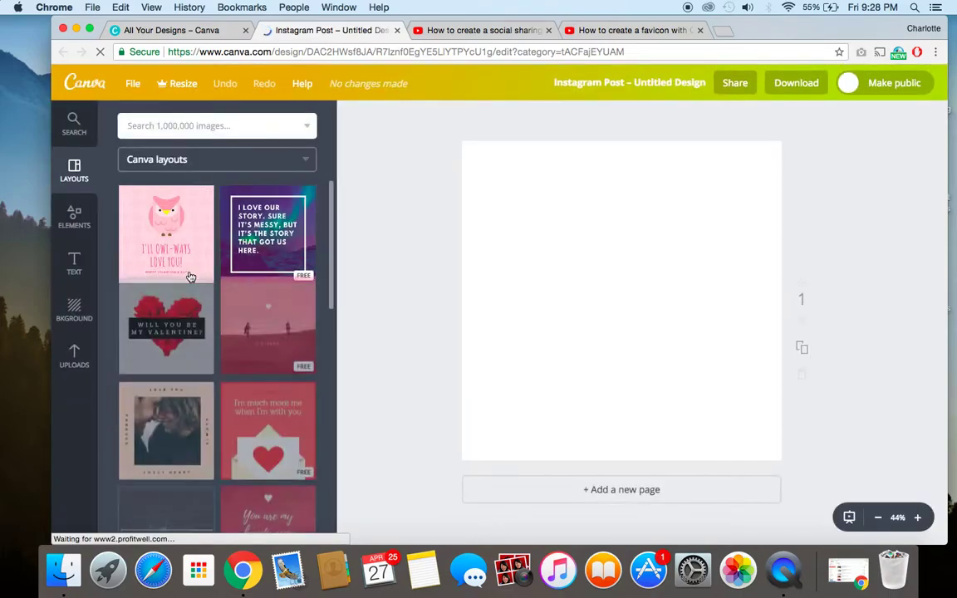
Apply the free black Henry Ford quote layout with the red frame to the blank Instagram post.
scroll(193, 369, down, 5)
scroll(193, 370, down, 10)
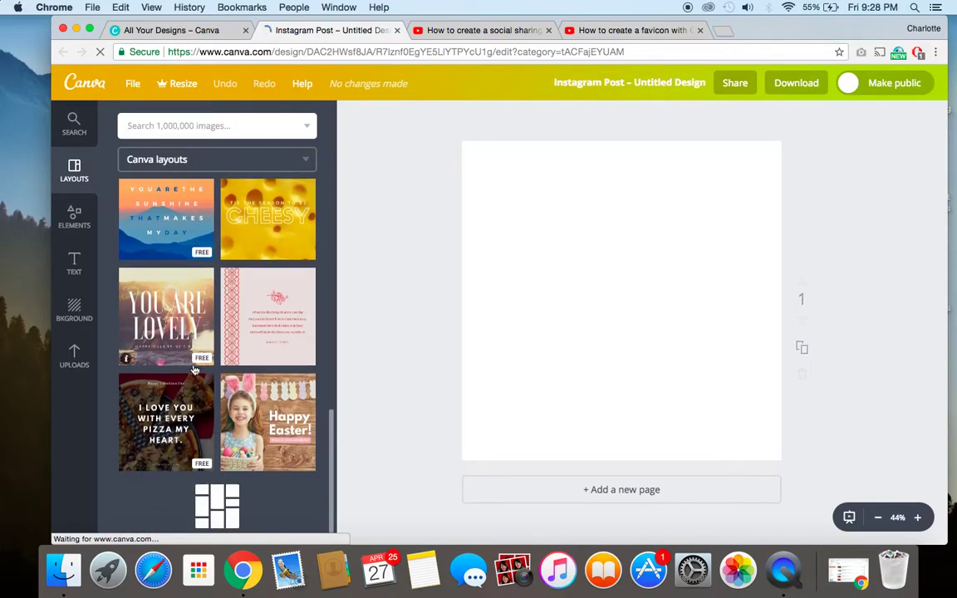
scroll(262, 416, down, 10)
scroll(263, 415, down, 10)
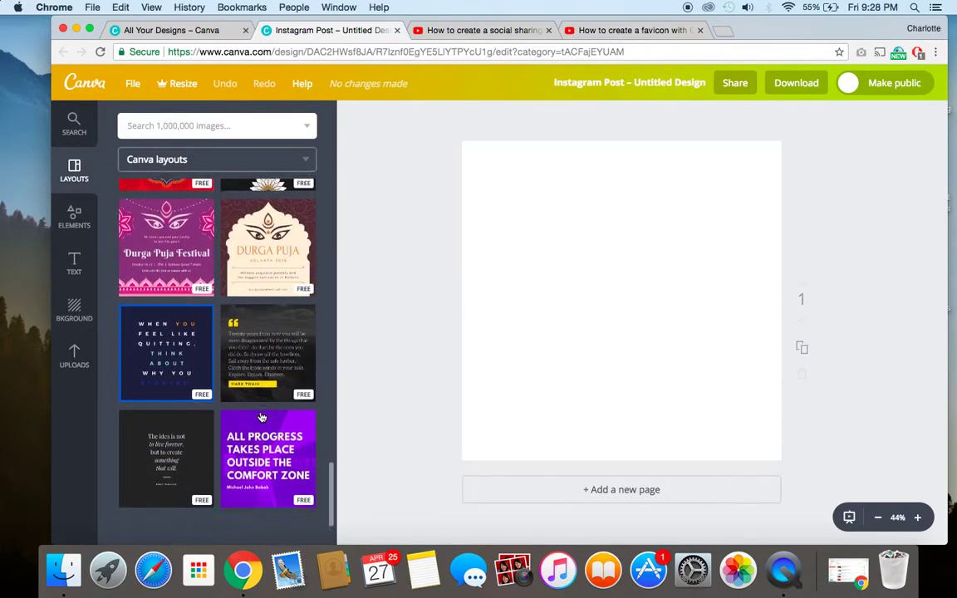
scroll(263, 417, down, 1)
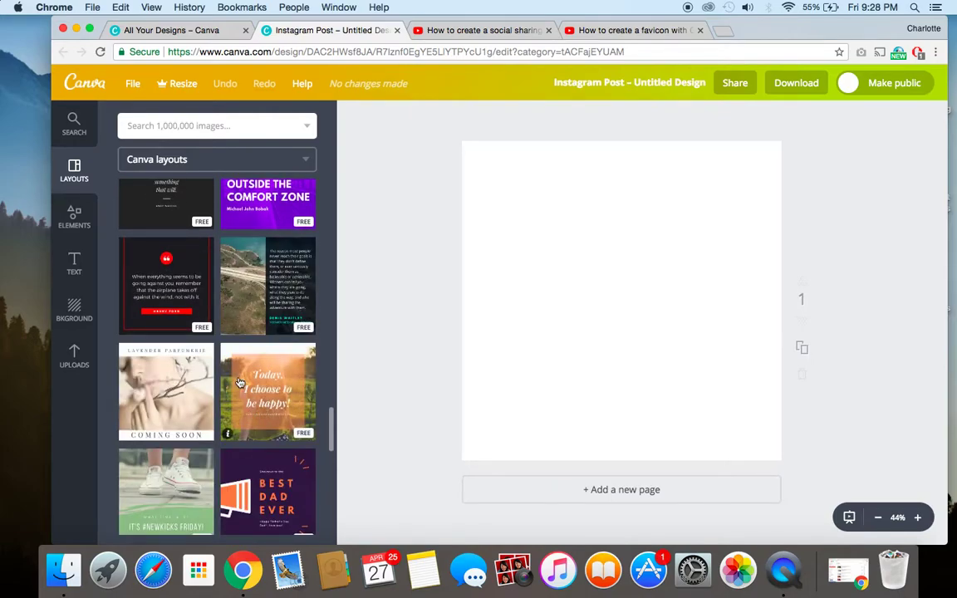
scroll(250, 374, down, 4)
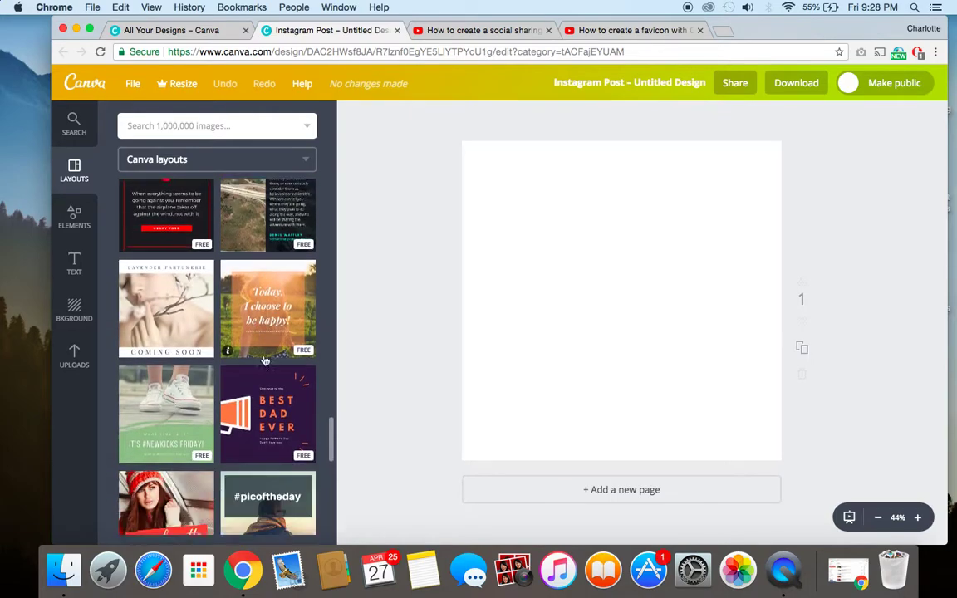
scroll(262, 361, up, 2)
scroll(265, 359, up, 2)
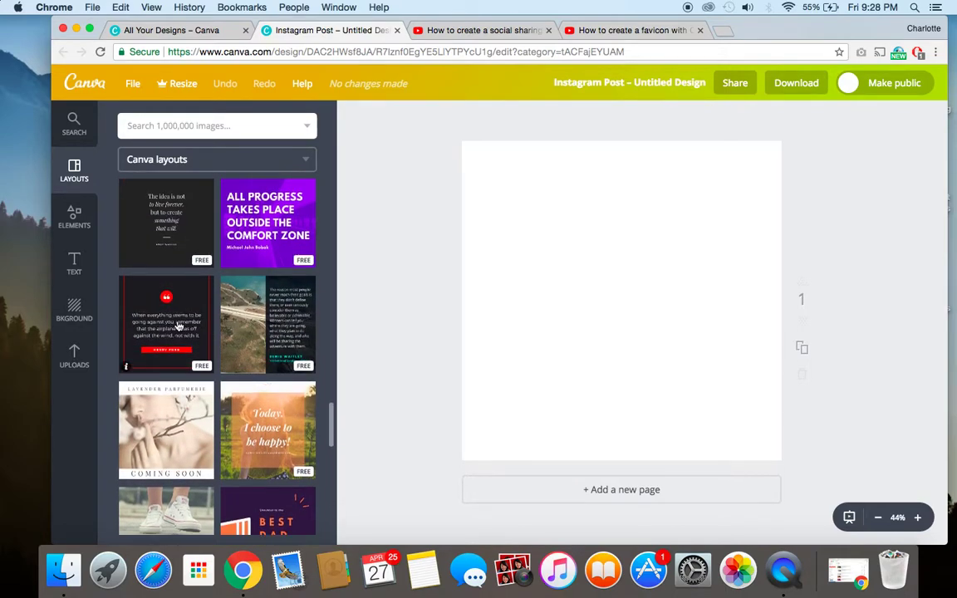
click(177, 326)
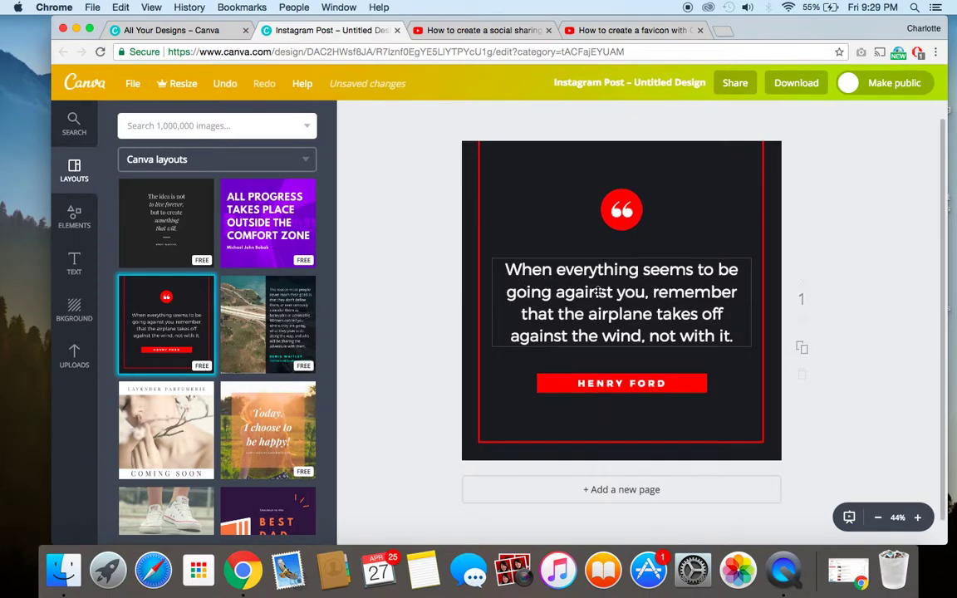
Replace the quote text with "QUOTE CONTENT HERE" and the author label with the creator's full name.
click(573, 286)
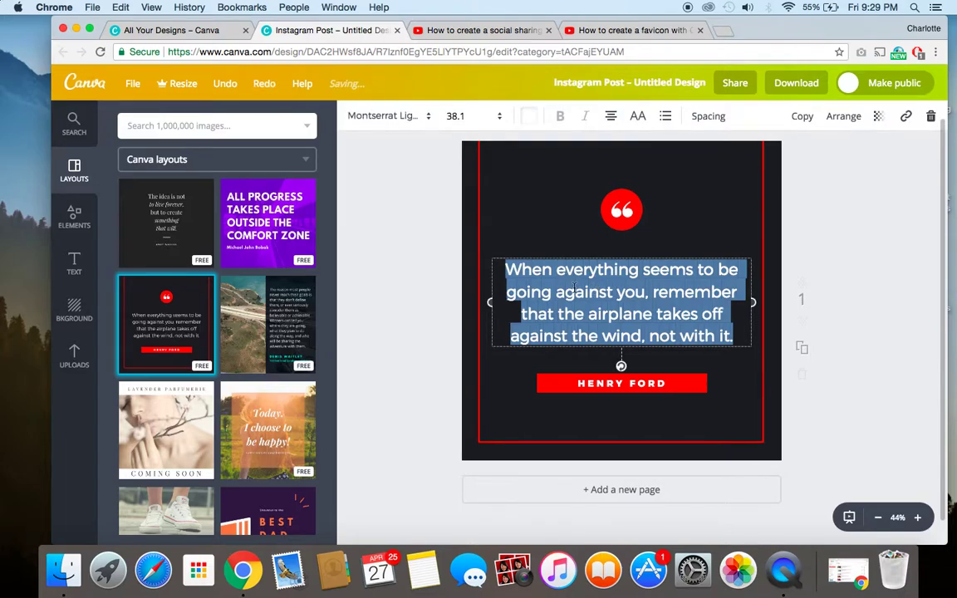
text(QUOTE CONTENT HERE)
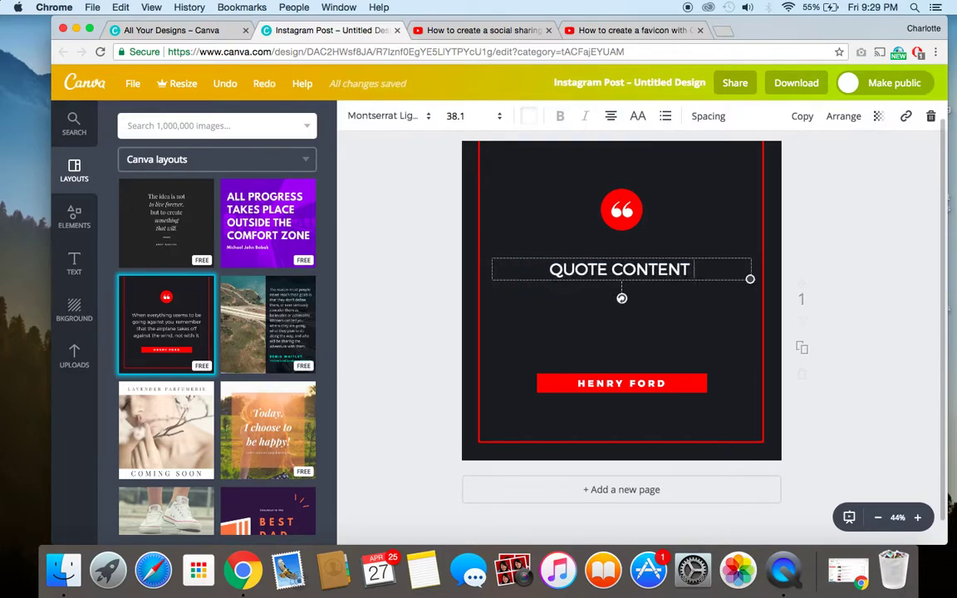
click(611, 386)
click(625, 382)
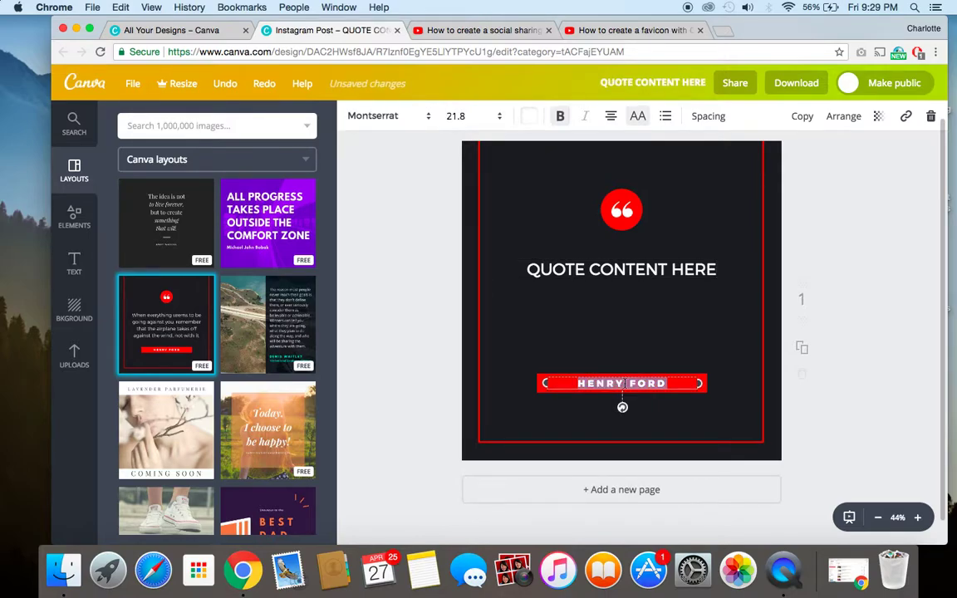
text(CHARLOTTE O'HARA)
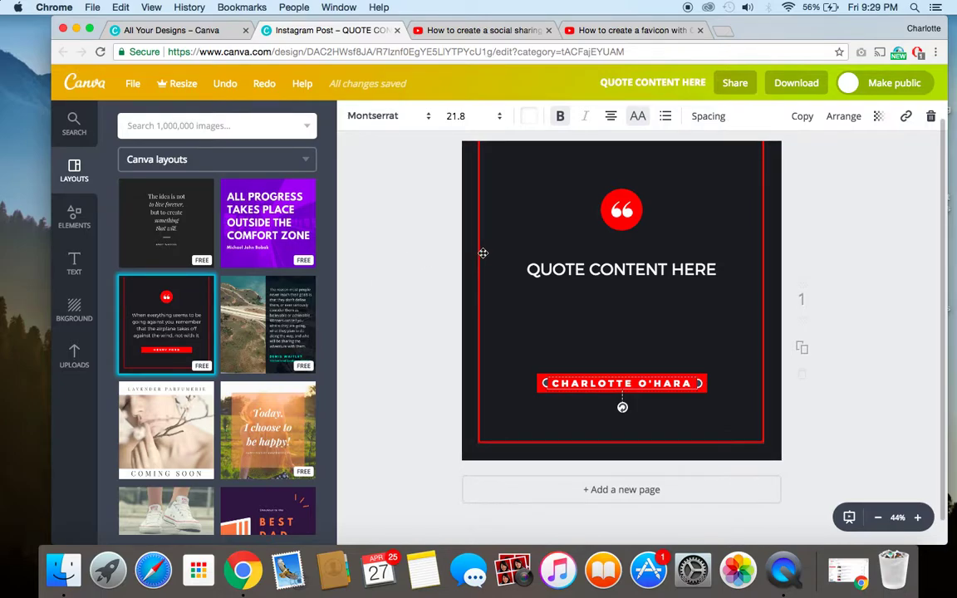
scroll(849, 281, up, 1)
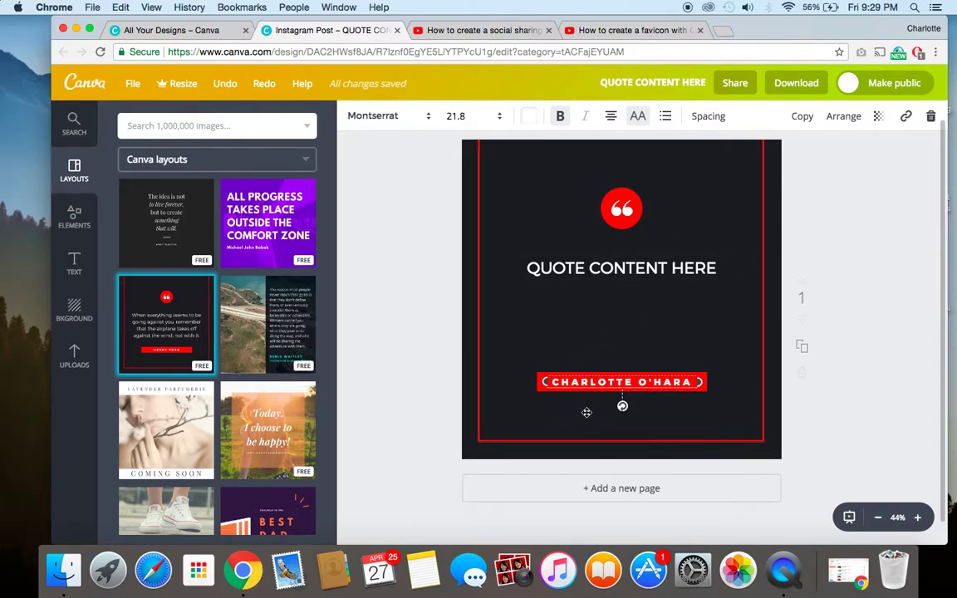
click(414, 314)
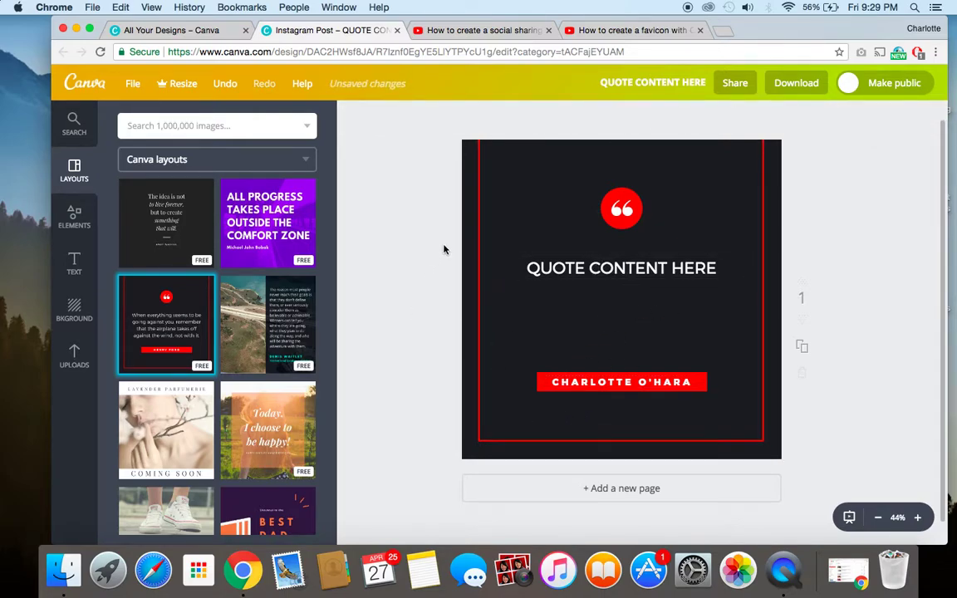
Recolour the red frame around the quote with the pinkish-red brand colour.
click(519, 156)
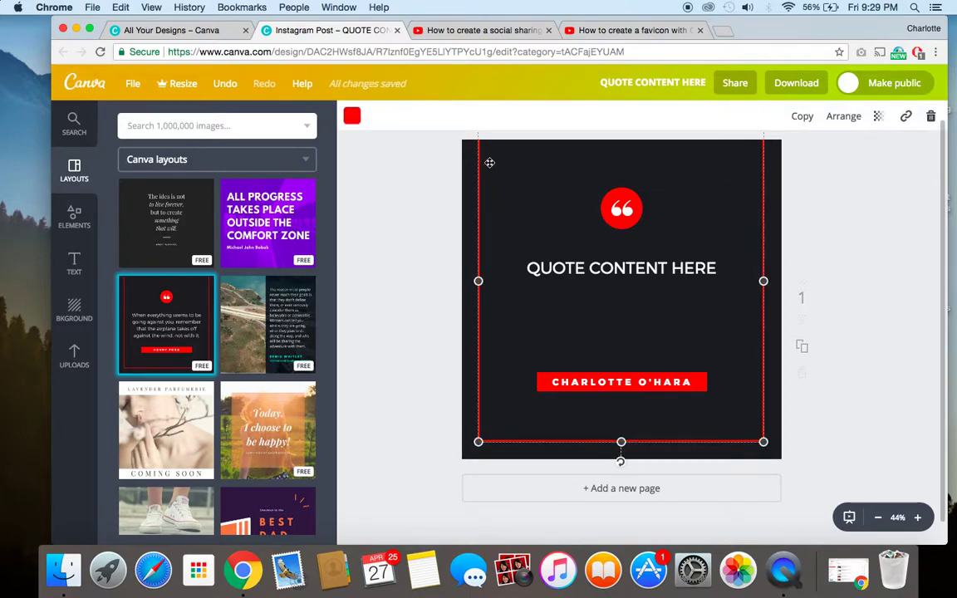
click(352, 117)
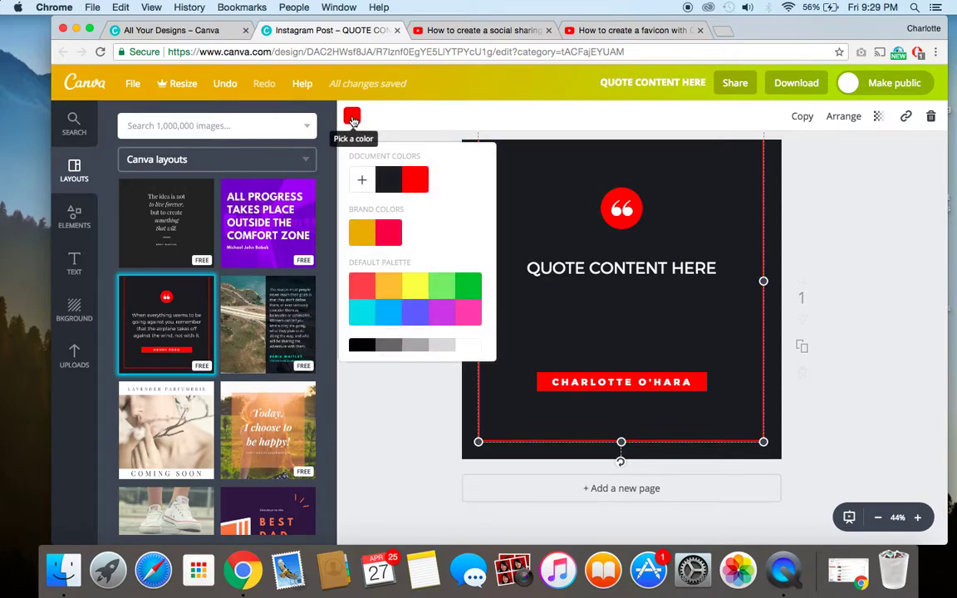
click(394, 241)
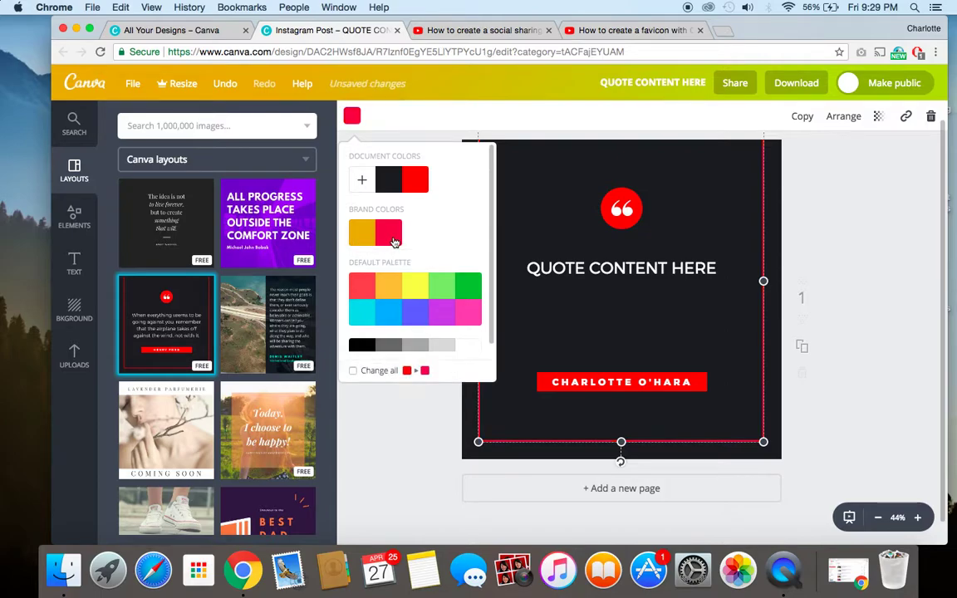
click(842, 413)
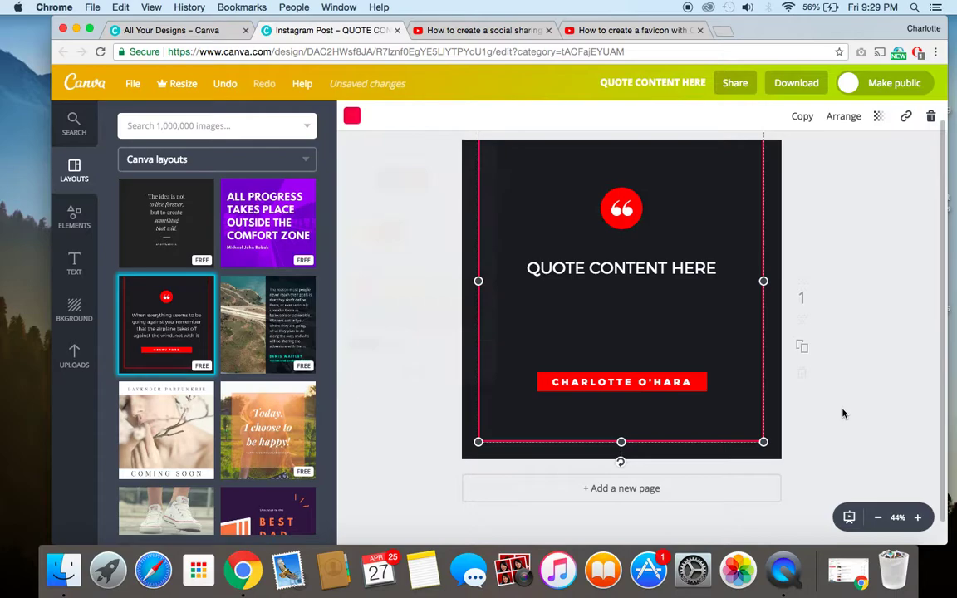
click(695, 377)
click(422, 405)
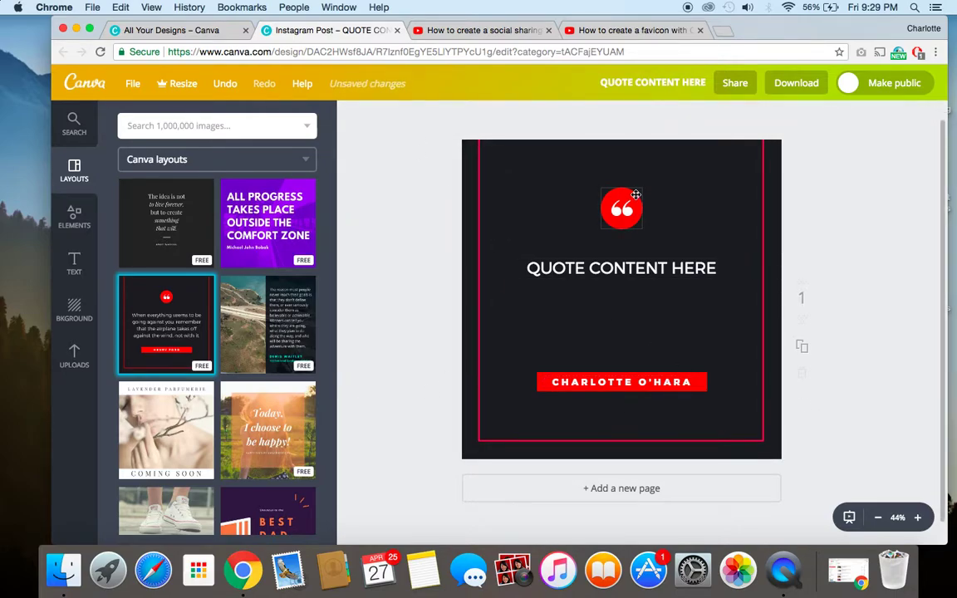
Recolour the quotation-mark circle with the pinkish-red brand colour and apply the change to all matching red elements.
click(621, 209)
click(353, 118)
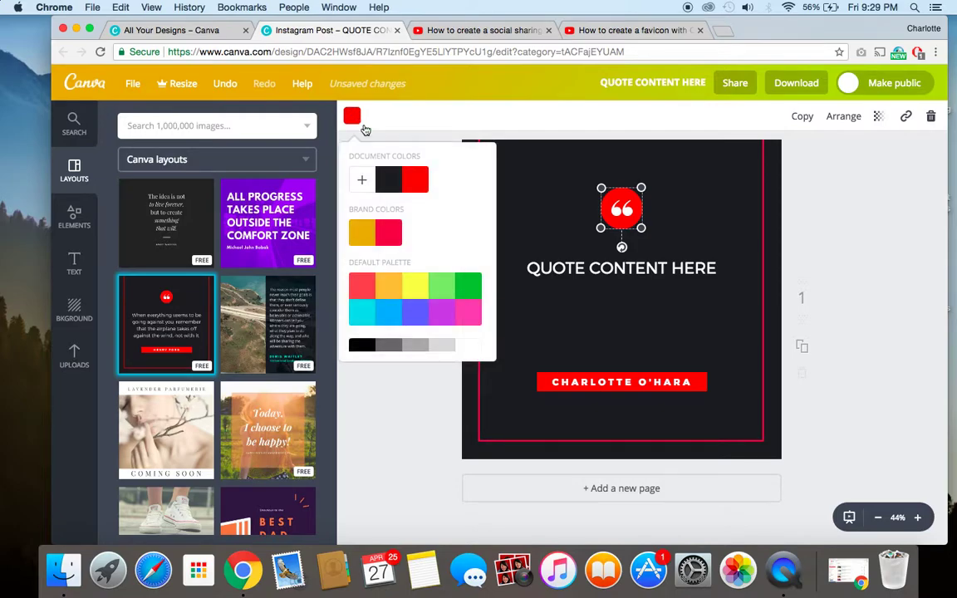
click(388, 233)
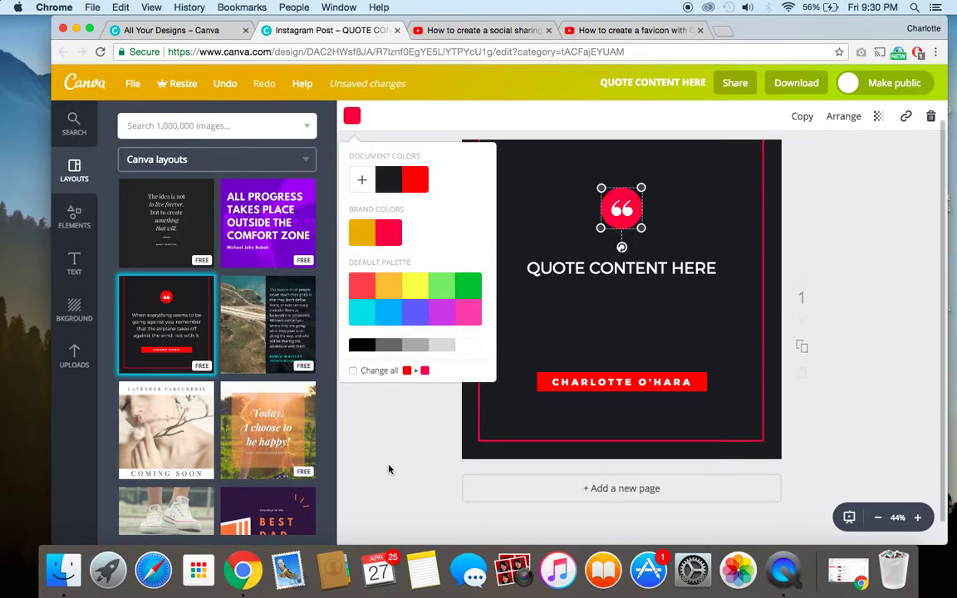
click(353, 371)
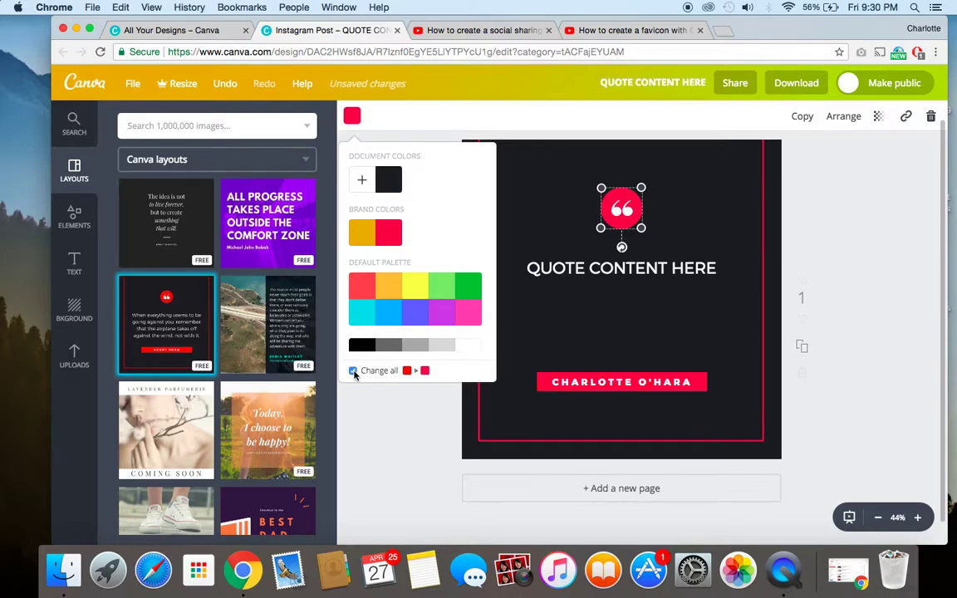
click(395, 413)
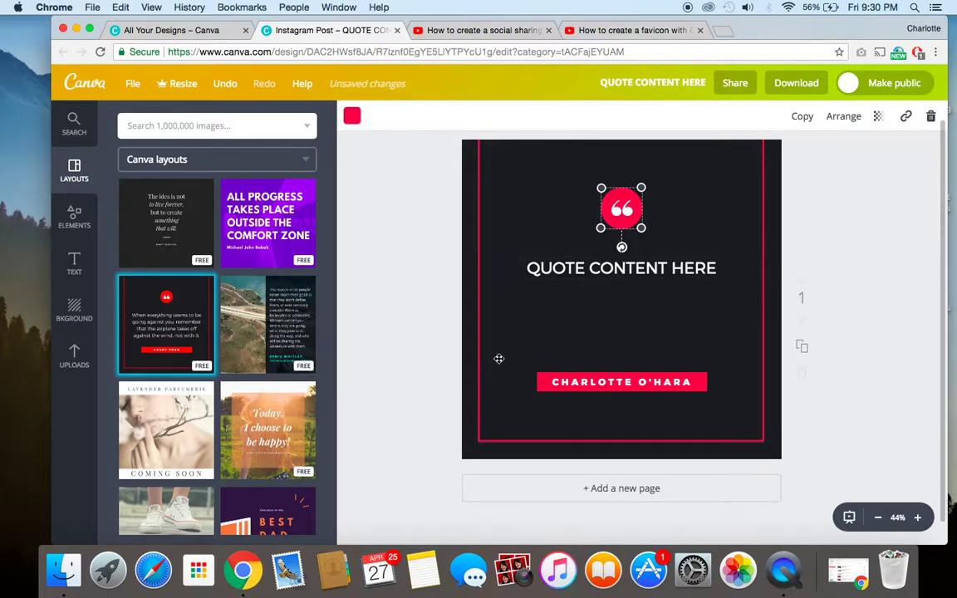
Change the post's black background to the mustard-yellow brand colour.
click(531, 187)
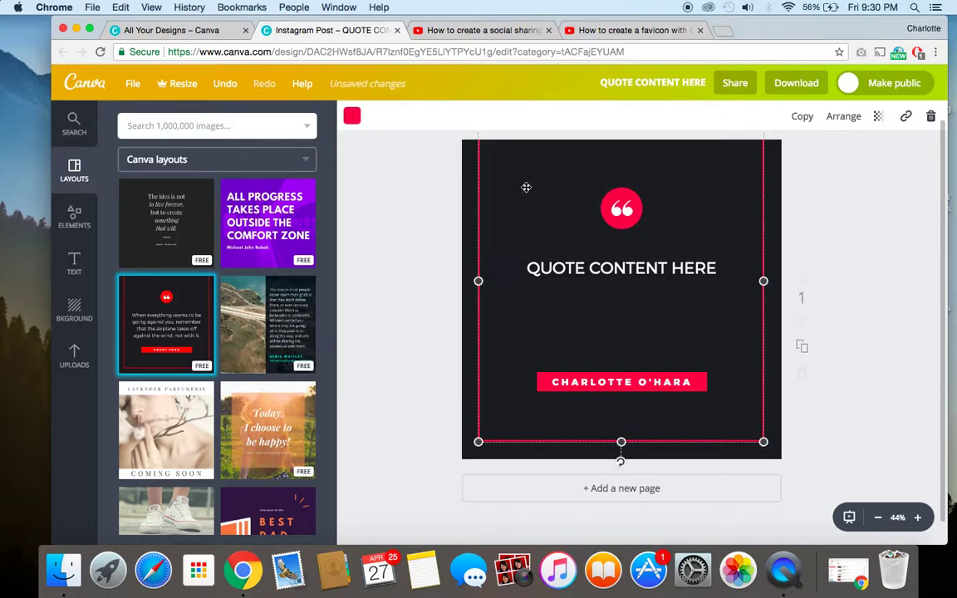
click(467, 182)
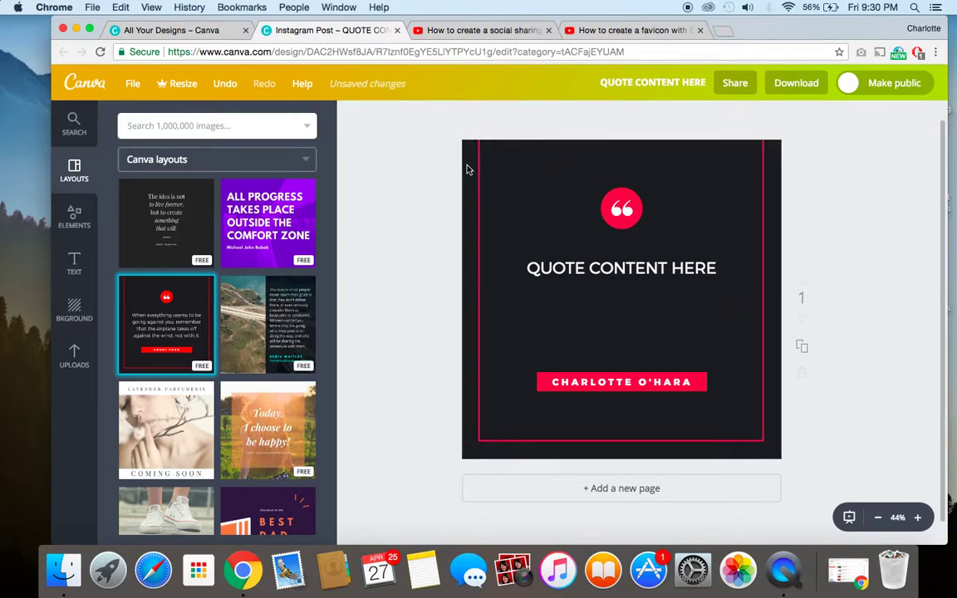
click(465, 168)
click(353, 119)
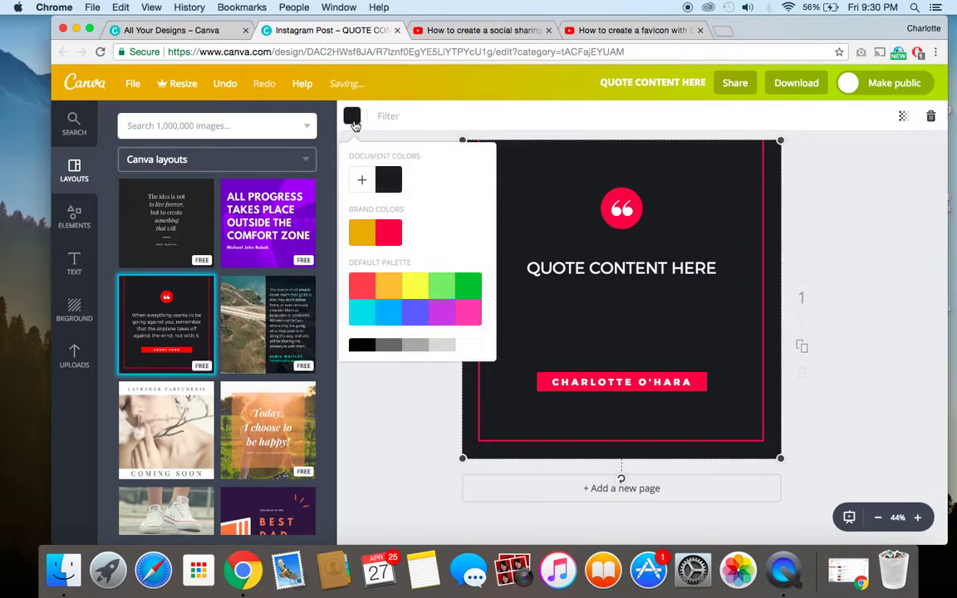
click(362, 235)
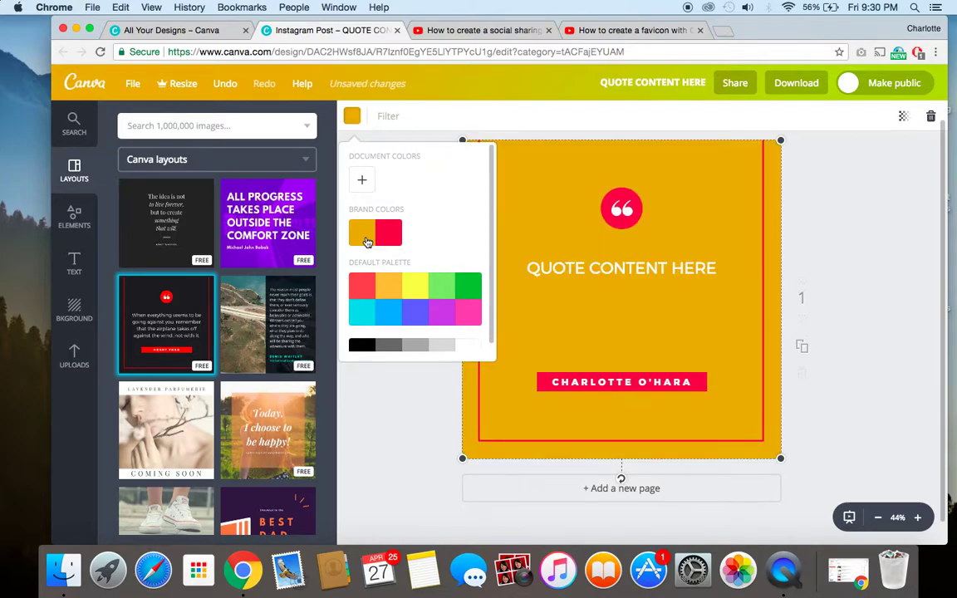
click(379, 438)
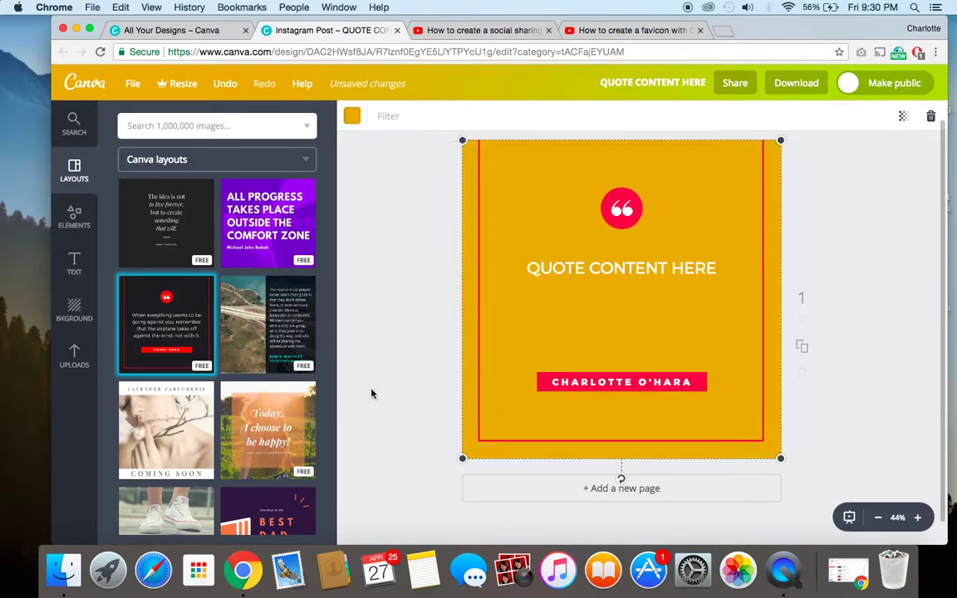
scroll(372, 392, up, 1)
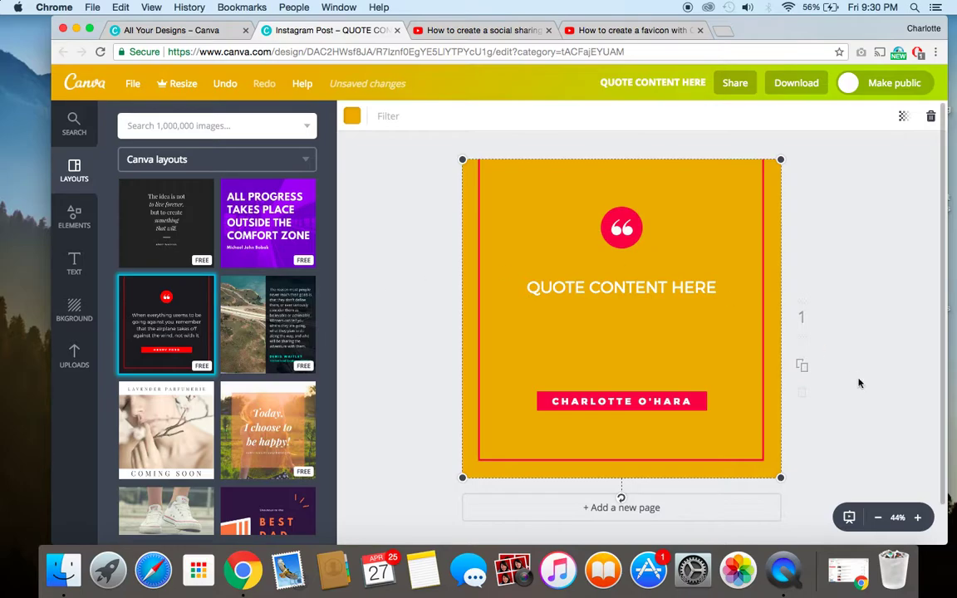
click(846, 333)
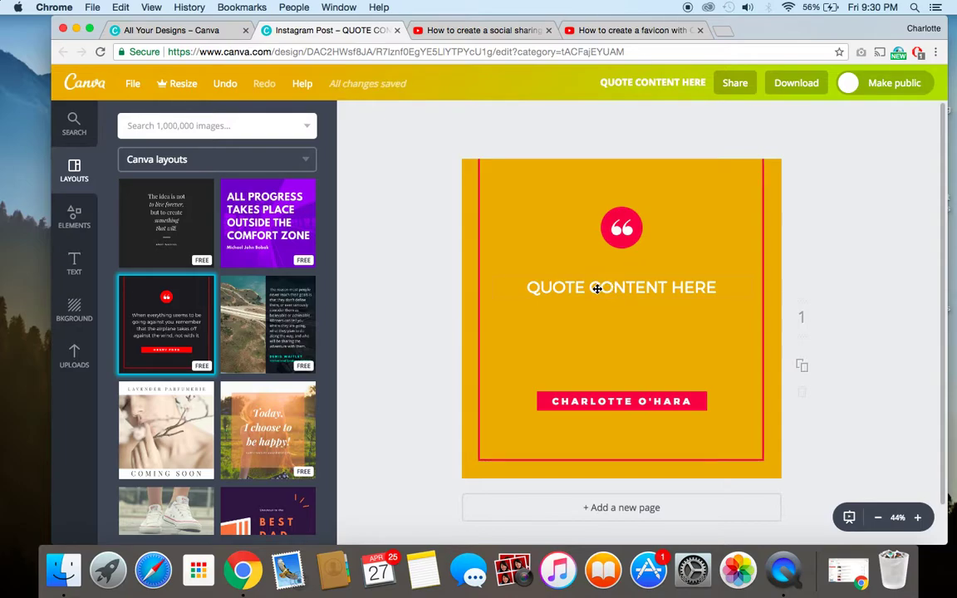
Change the font of the "QUOTE CONTENT HERE" text to Cooper Hewitt.
click(611, 286)
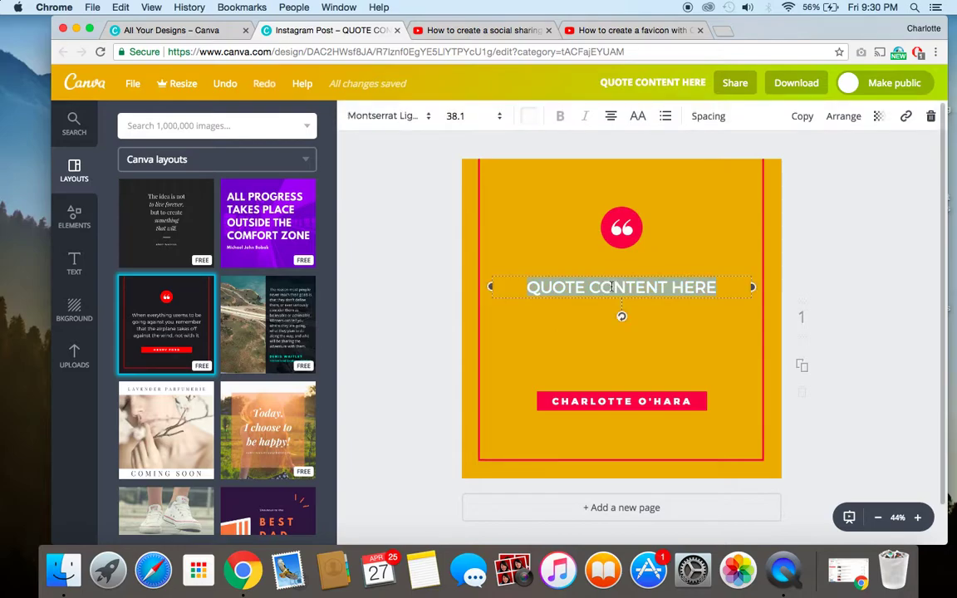
click(428, 120)
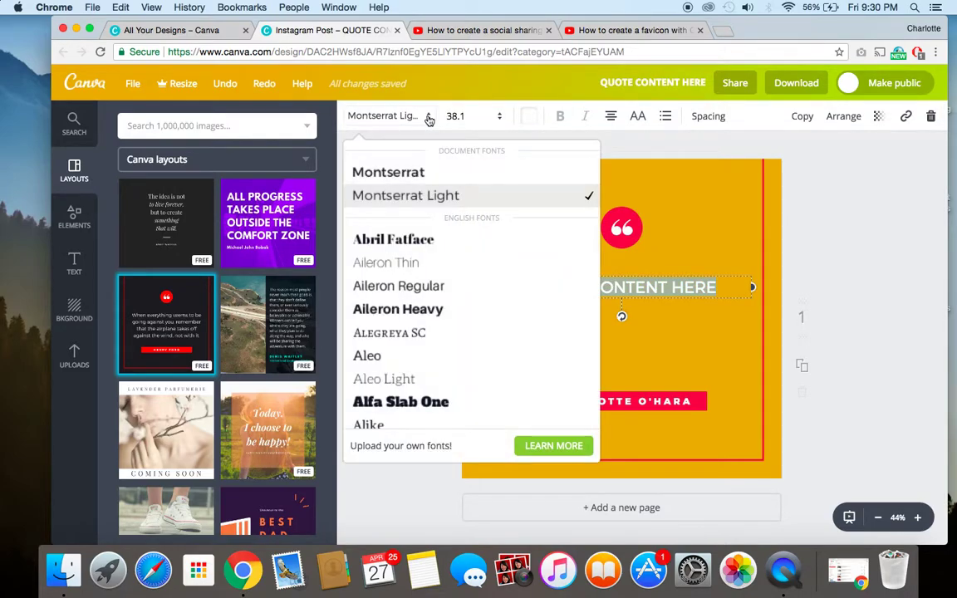
scroll(429, 301, down, 10)
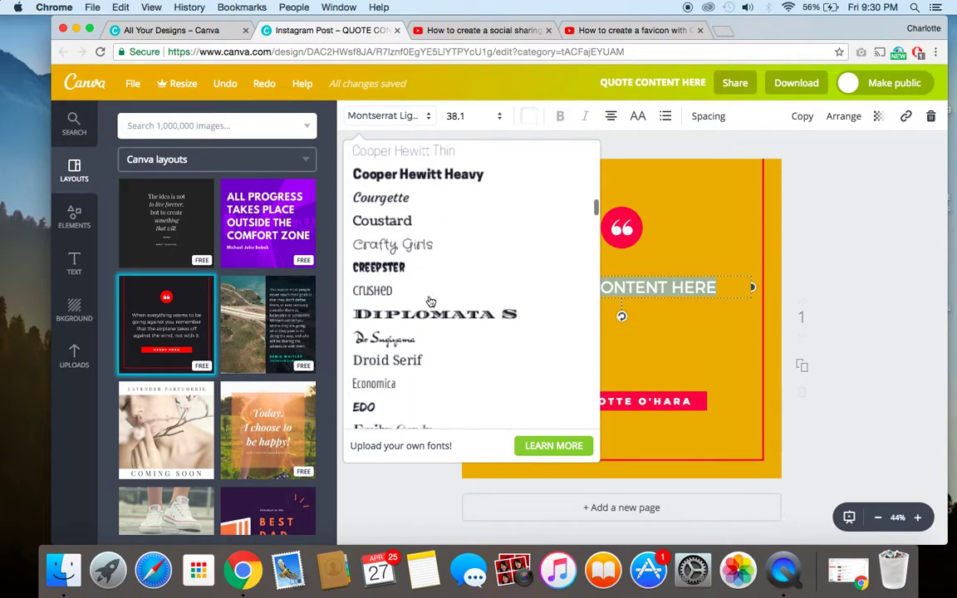
scroll(431, 301, up, 3)
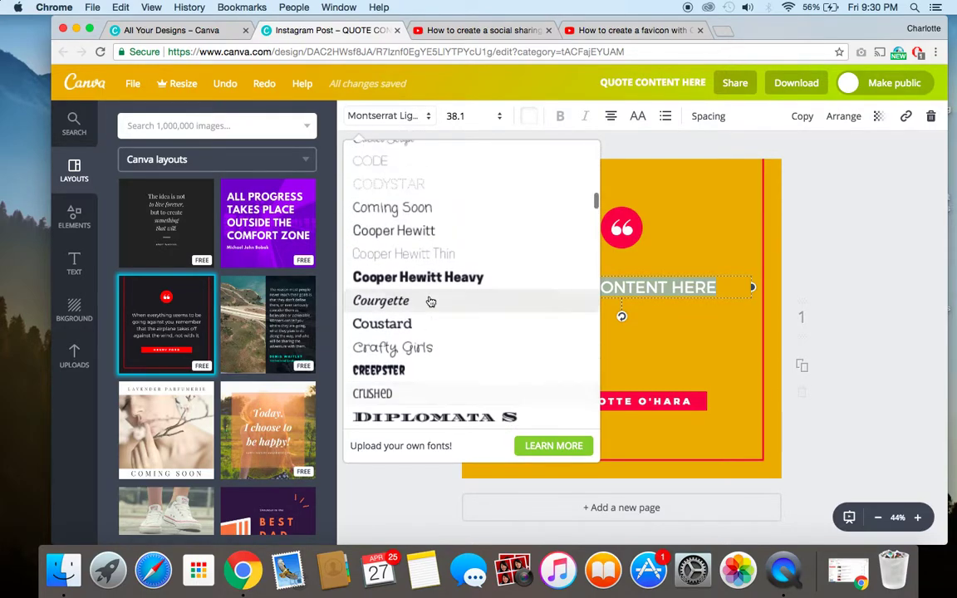
click(411, 233)
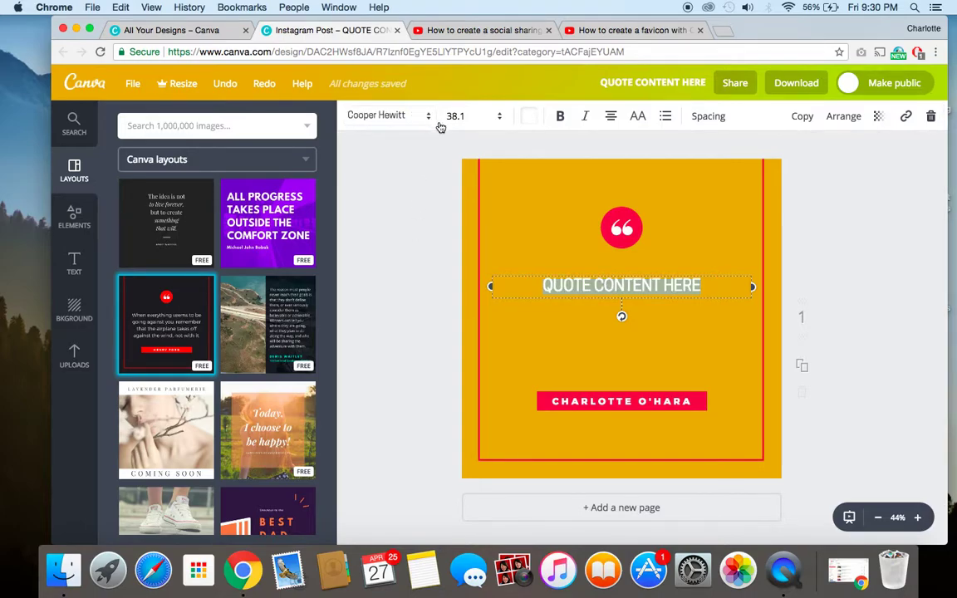
Change the font of the author name in the red label to Cooper Hewitt and deselect it.
click(628, 418)
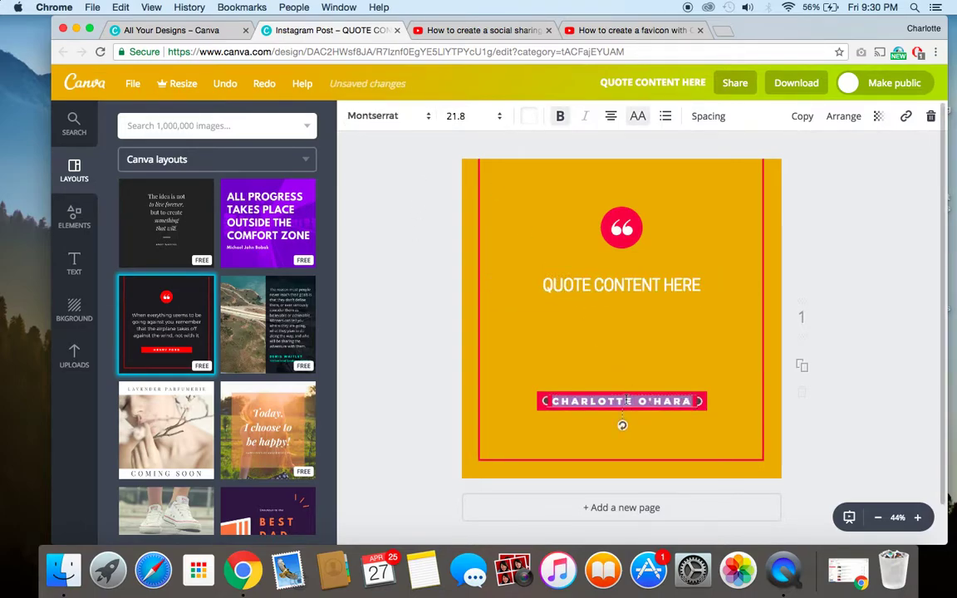
click(429, 118)
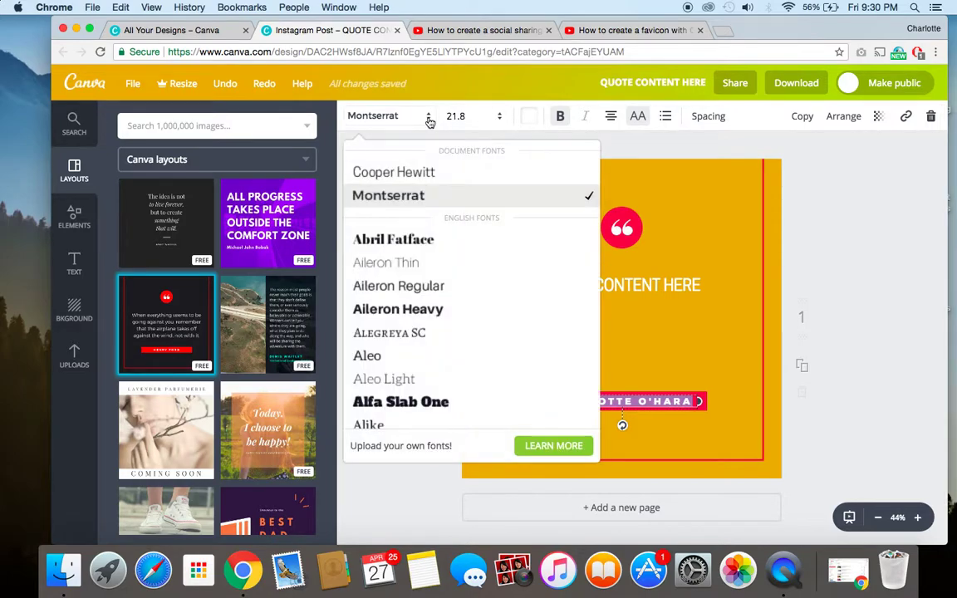
click(400, 174)
click(394, 400)
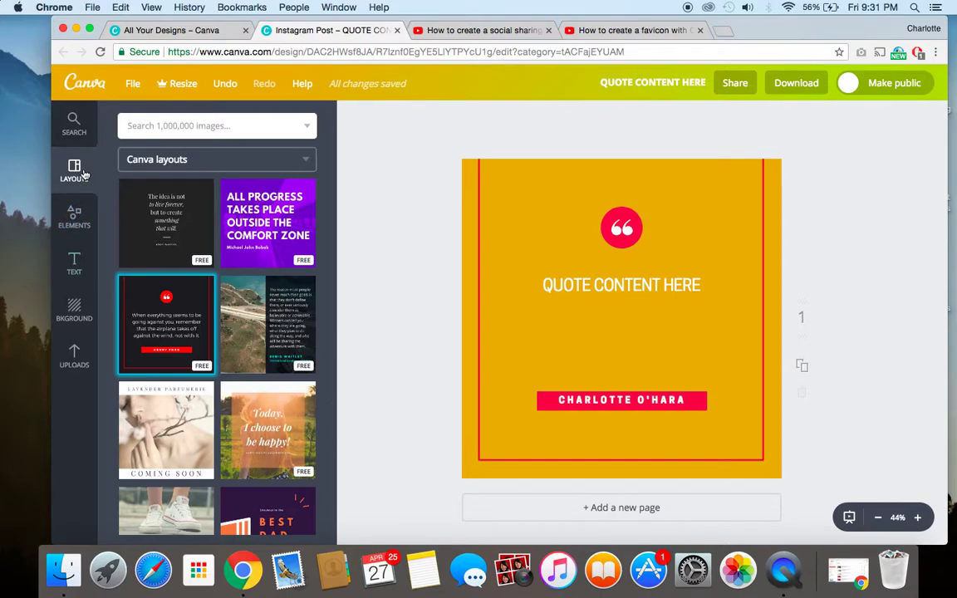
Open the library of design elements to view its categories of photos, shapes, lines and icons.
click(79, 215)
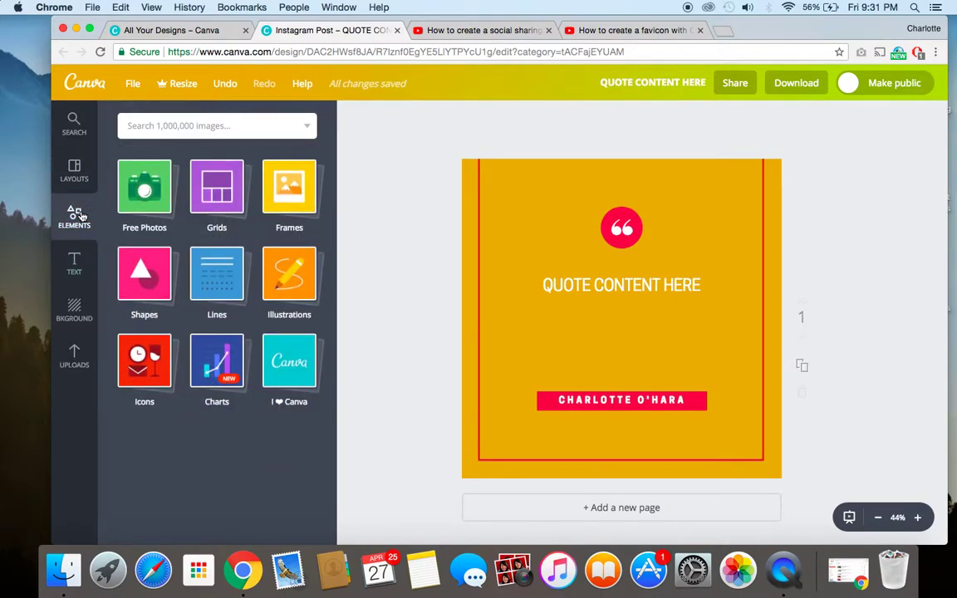